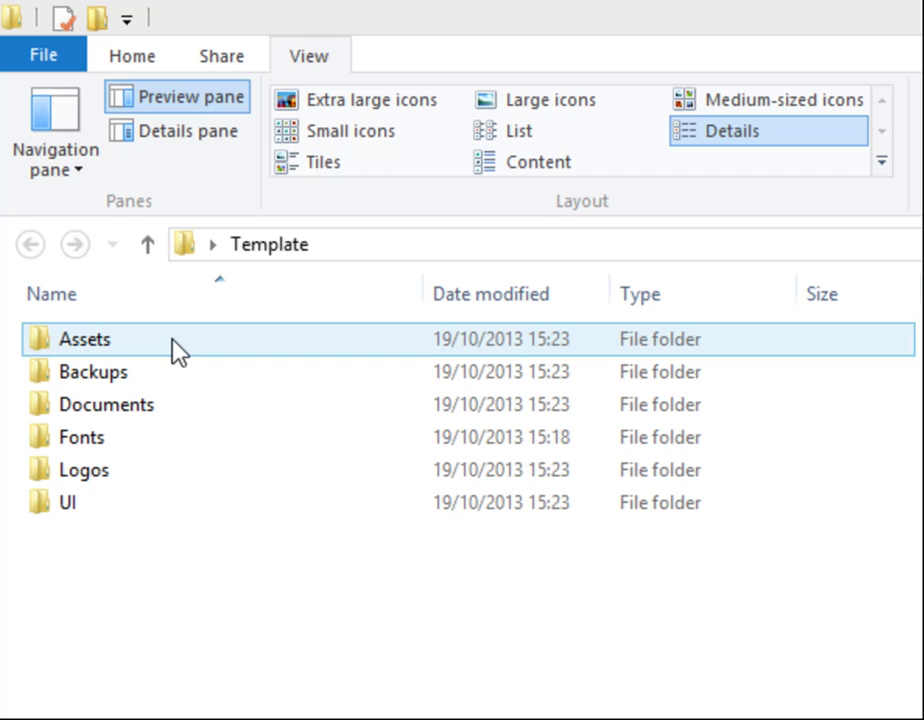
# Go into Template > Assets, then into its empty stock subfolder
pyautogui.doubleClick(177, 346)
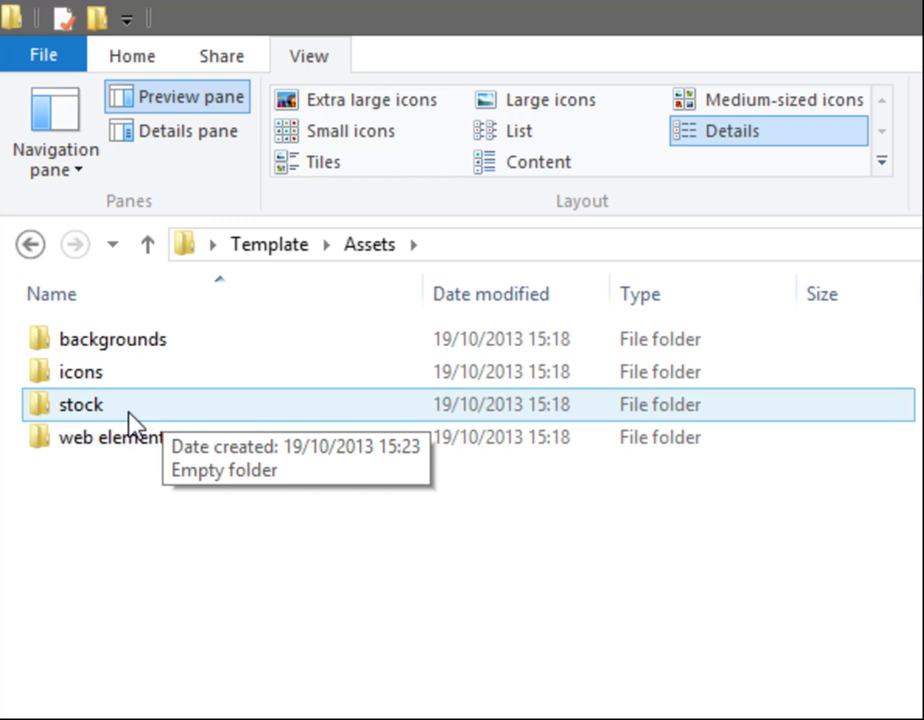
pyautogui.doubleClick(192, 426)
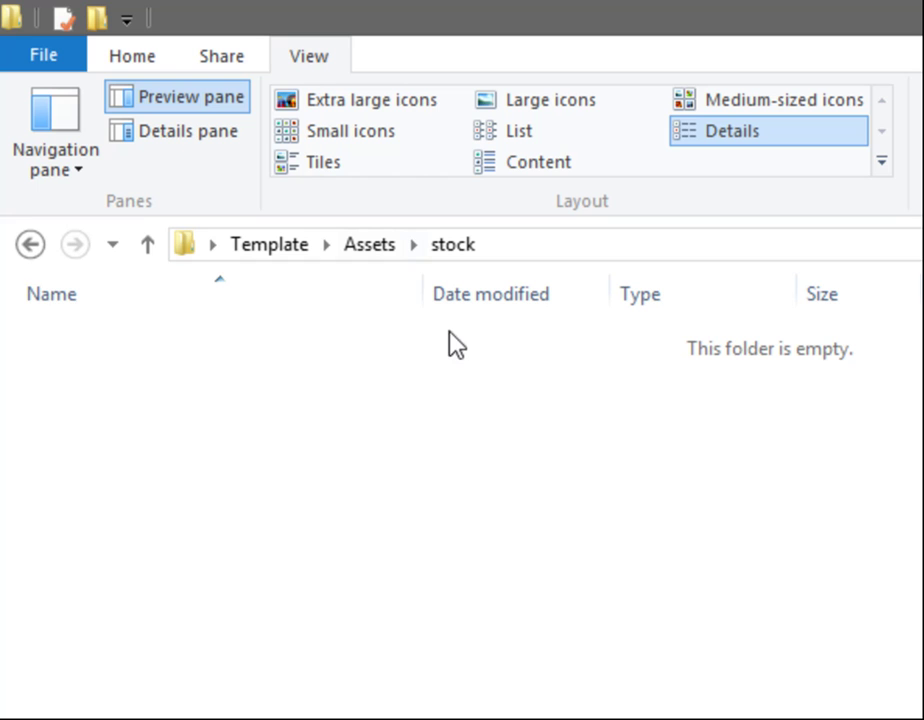
# Create a new folder named 'resized' in the empty stock folder with New > Folder
pyautogui.rightClick(137, 392)
pyautogui.moveTo(300, 715)
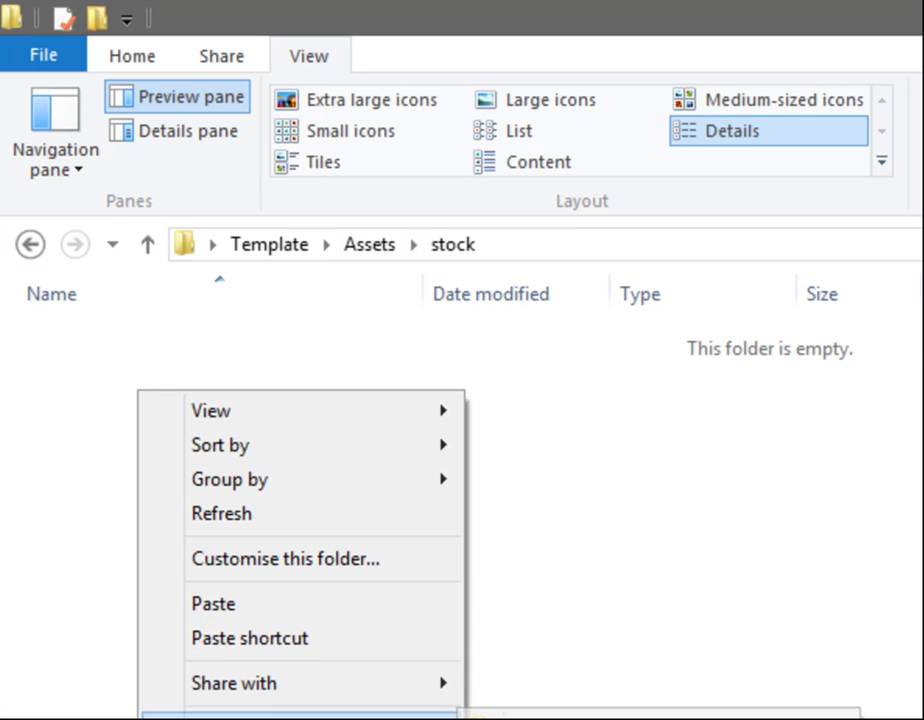
pyautogui.click(520, 717)
pyautogui.write('re')
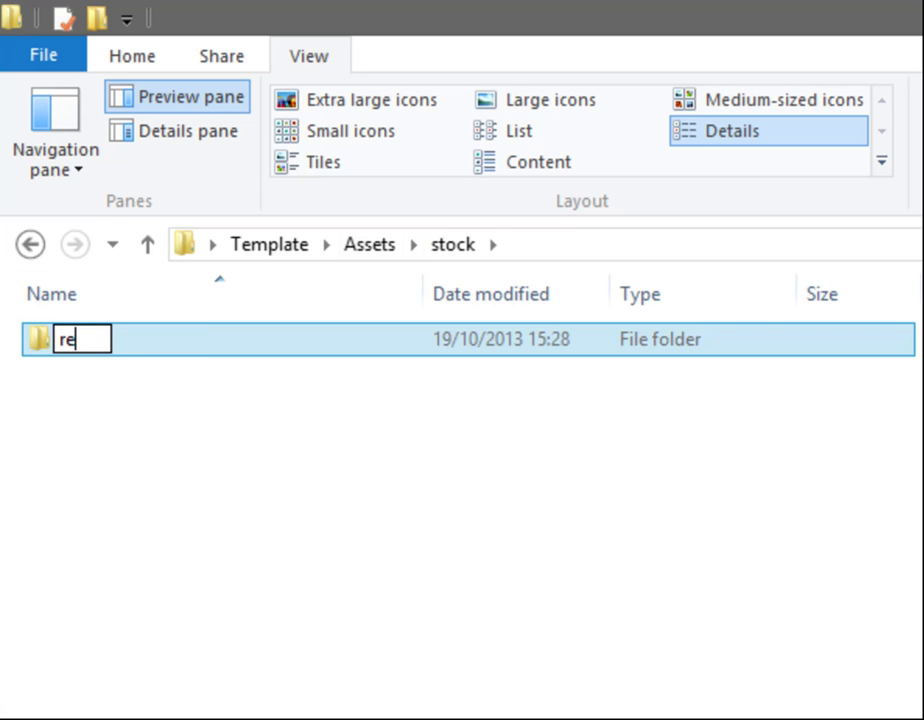
pyautogui.write('sized')
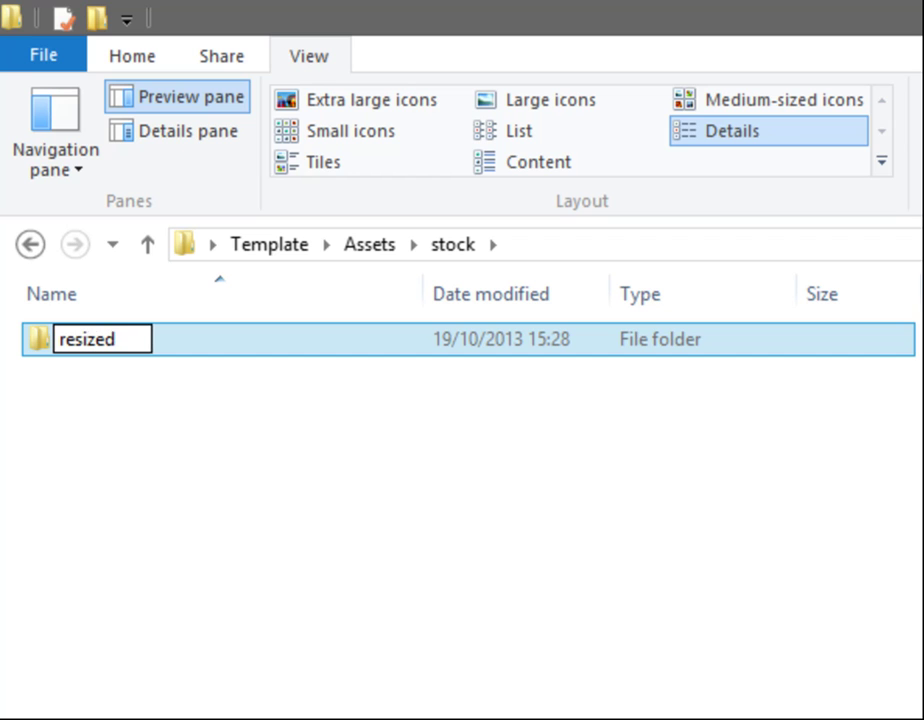
pyautogui.press('Return')
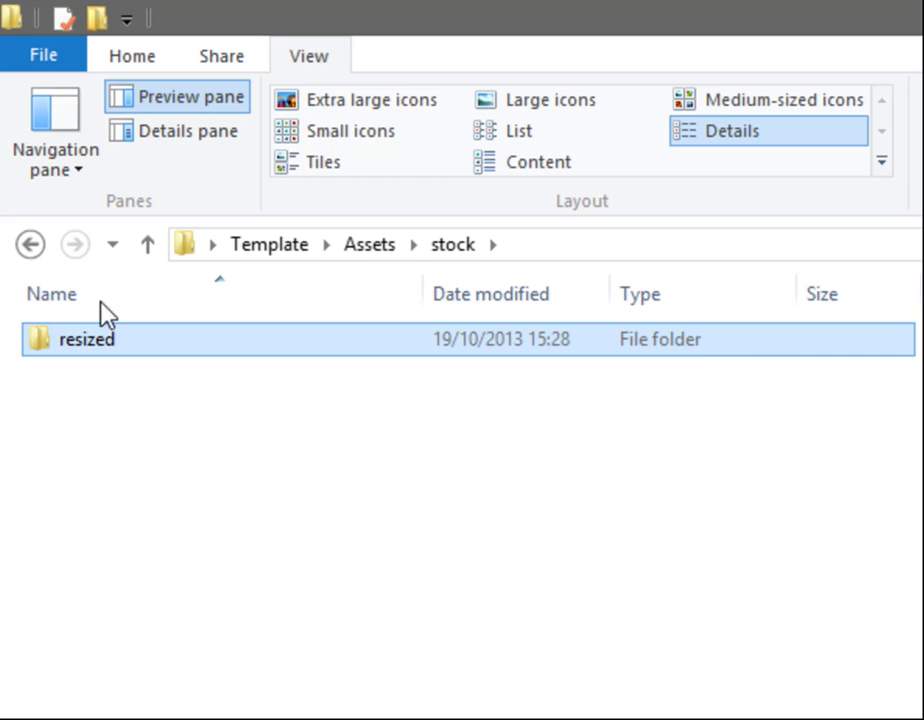
# Back up from stock to Assets, select web elements, then return to Template
pyautogui.click(32, 247)
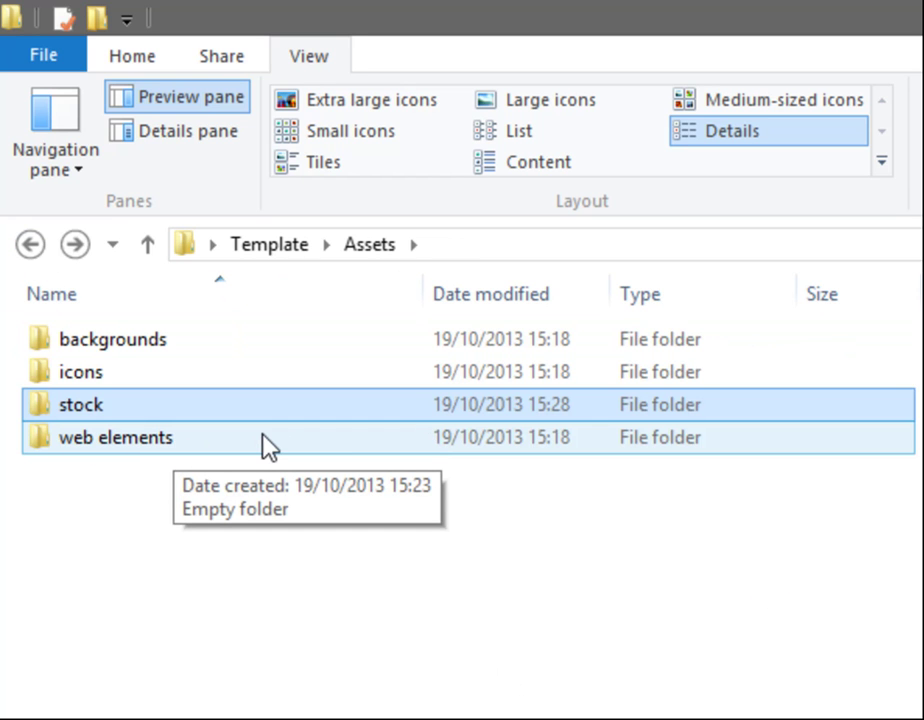
pyautogui.click(205, 447)
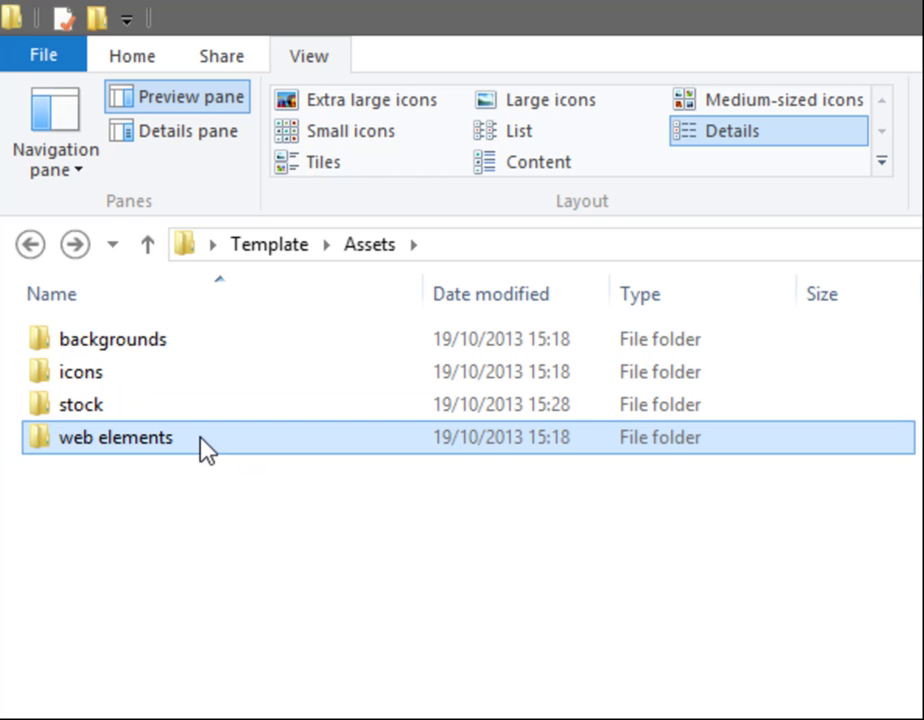
pyautogui.click(382, 118)
pyautogui.moveTo(247, 444)
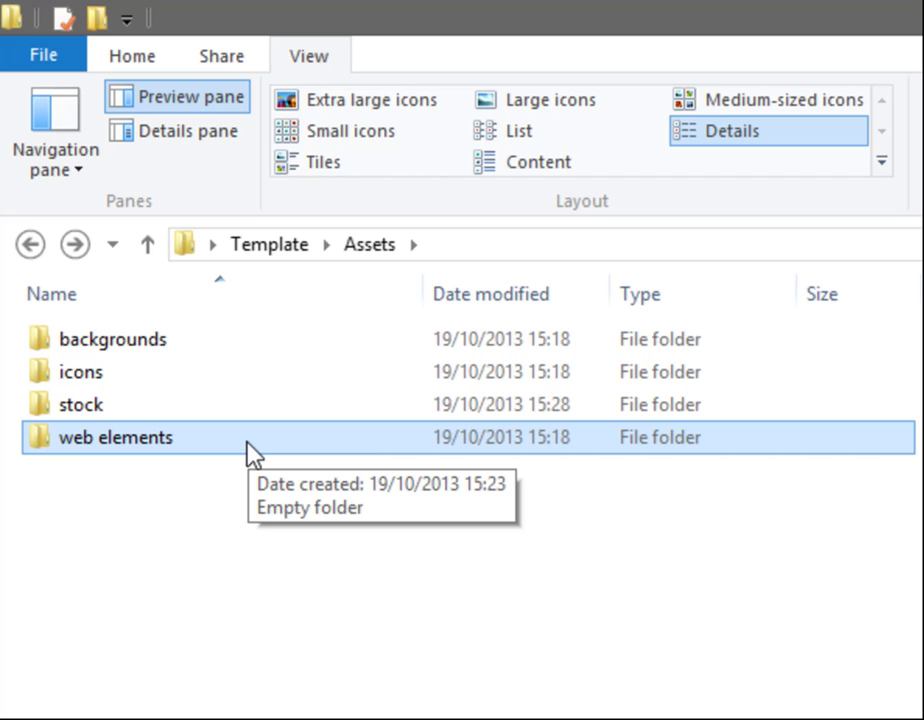
pyautogui.click(31, 244)
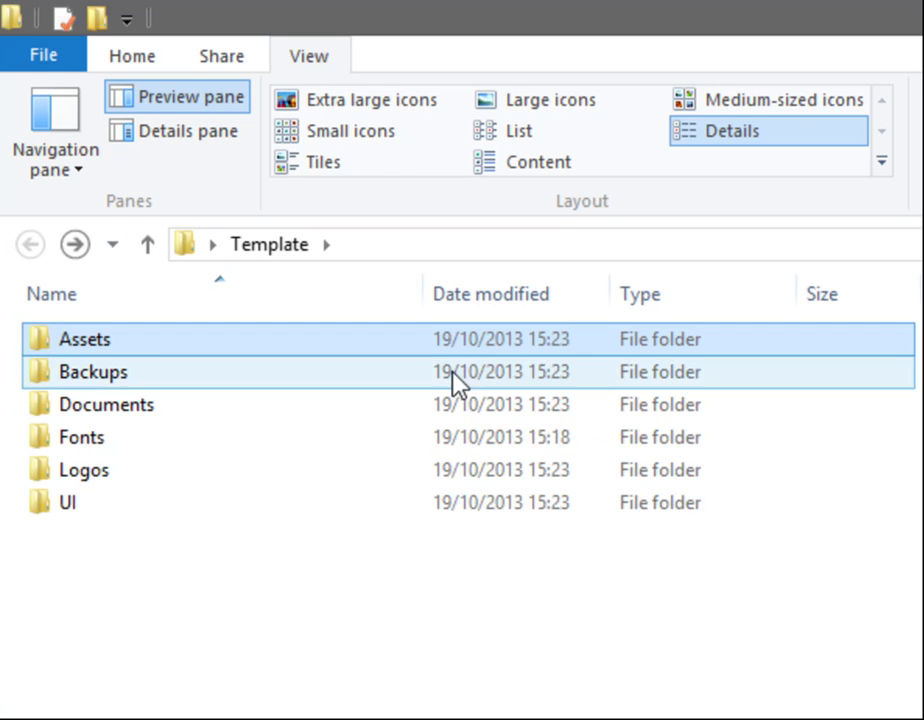
pyautogui.doubleClick(144, 385)
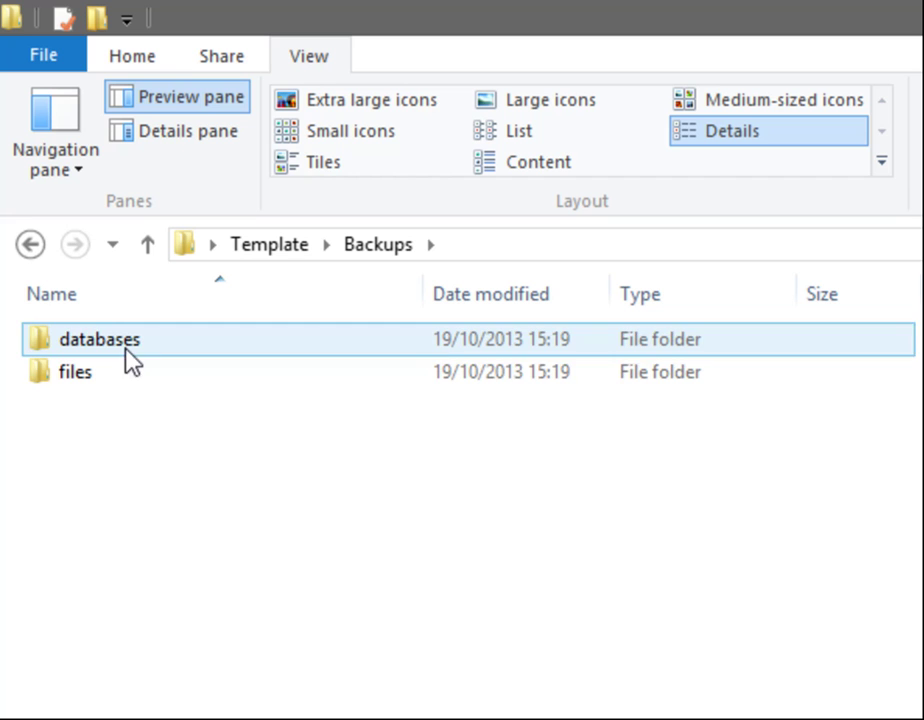
pyautogui.click(30, 245)
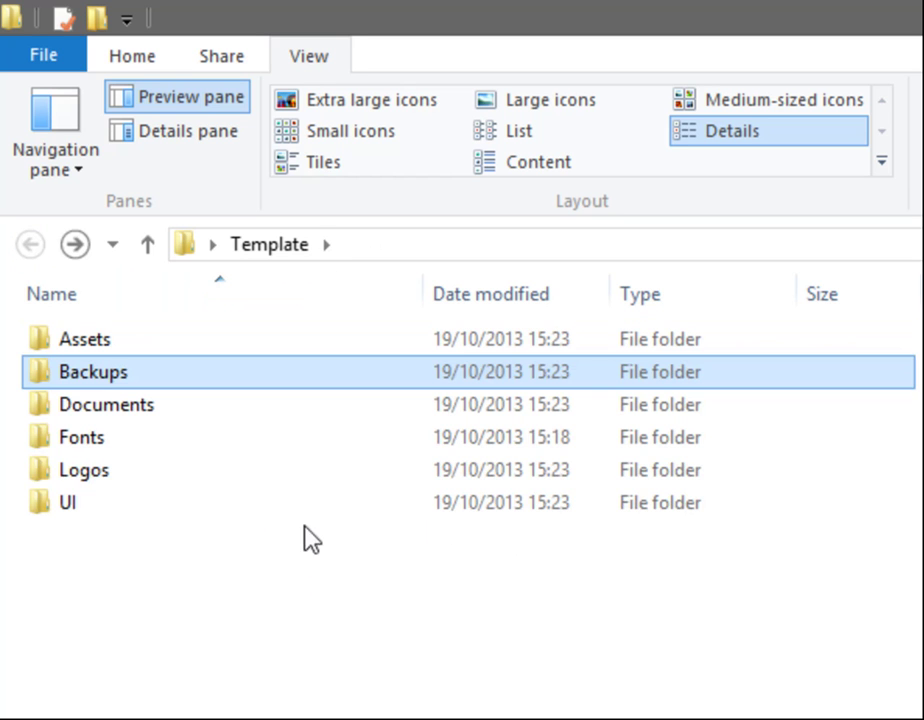
pyautogui.doubleClick(178, 368)
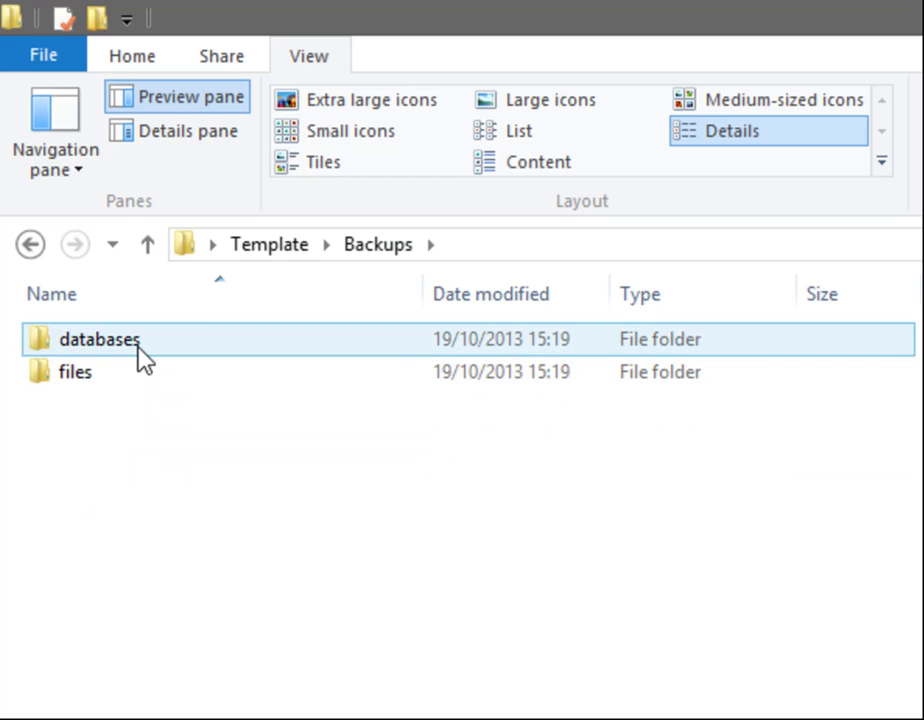
pyautogui.doubleClick(138, 351)
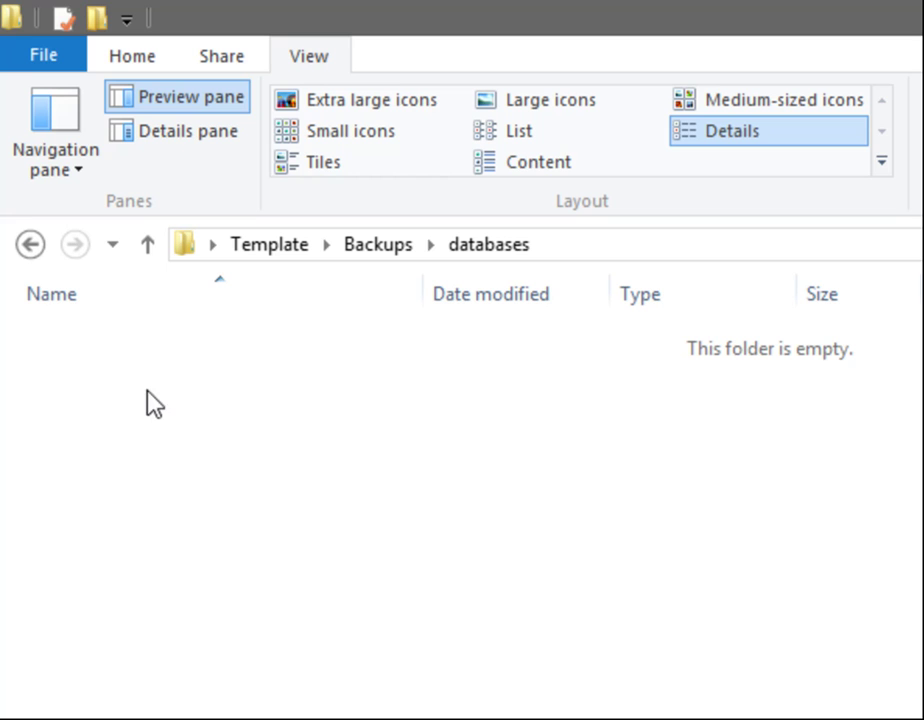
pyautogui.click(31, 244)
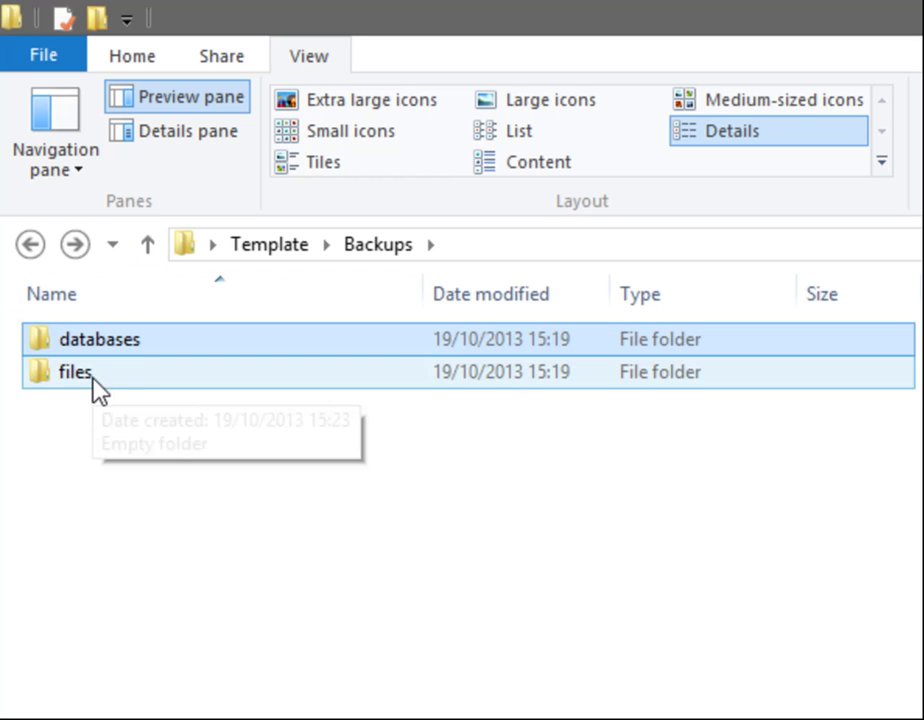
pyautogui.click(30, 245)
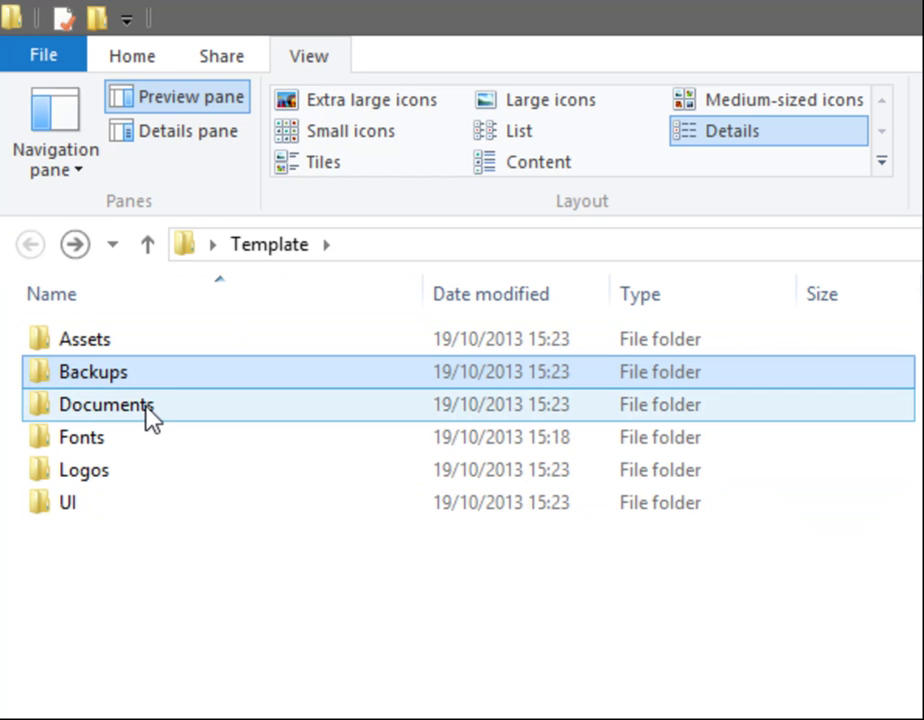
# Open Documents and select its contracts and content subfolders
pyautogui.doubleClick(146, 405)
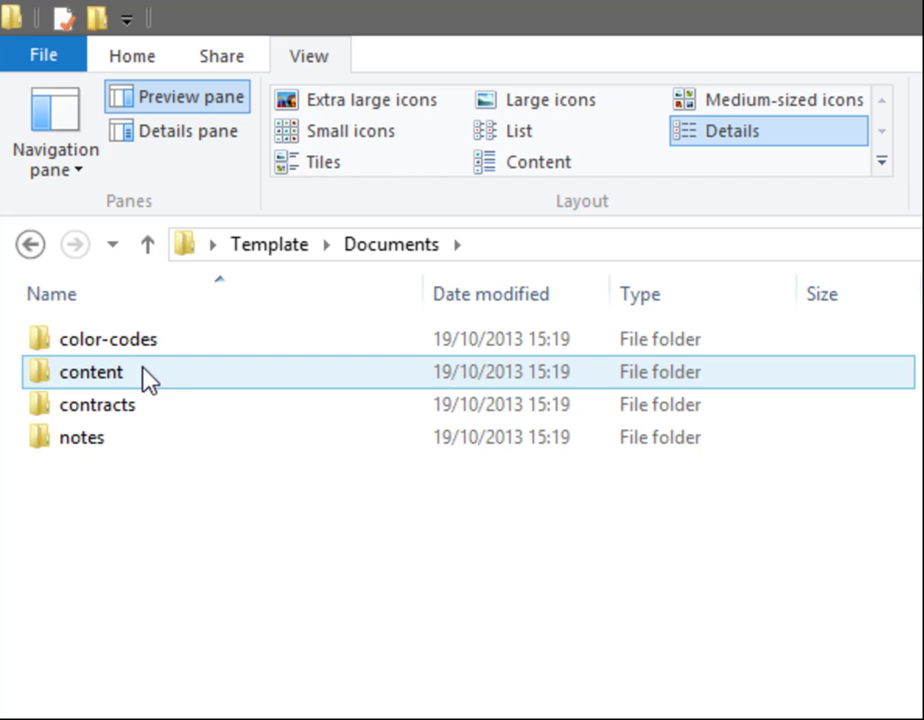
pyautogui.click(143, 418)
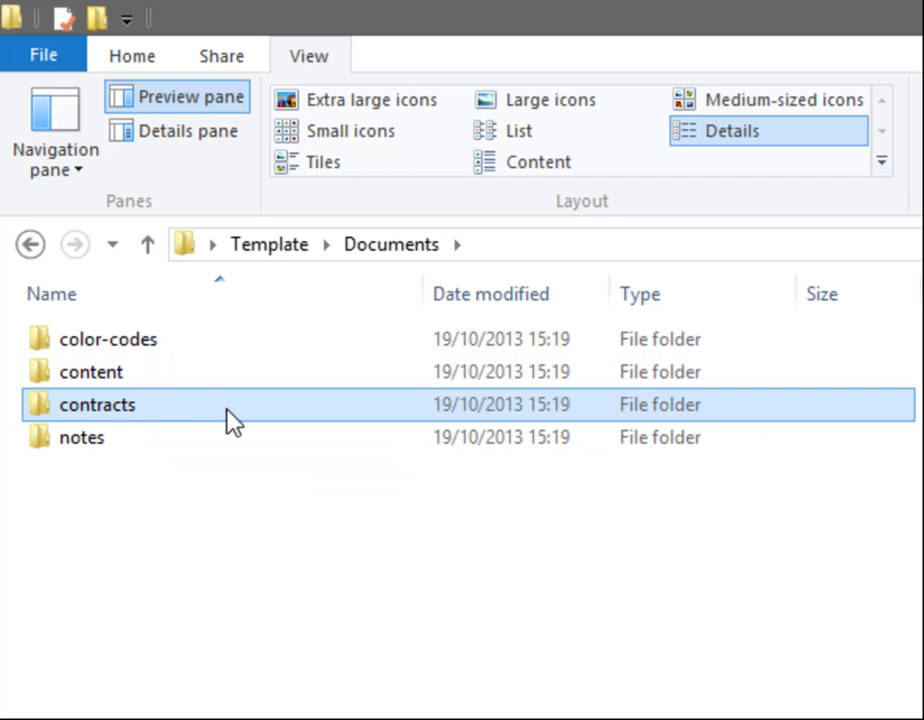
pyautogui.keyDown('ctrl'); pyautogui.click(125, 385); pyautogui.keyUp('ctrl')
pyautogui.click(144, 408)
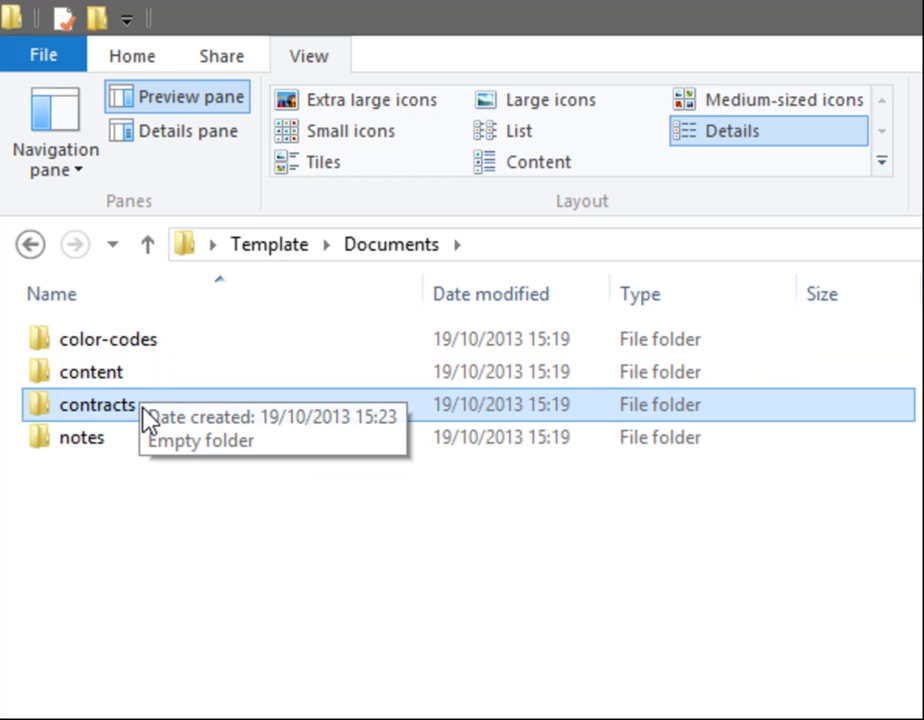
pyautogui.keyDown('ctrl'); pyautogui.click(128, 380); pyautogui.keyUp('ctrl')
pyautogui.click(128, 382)
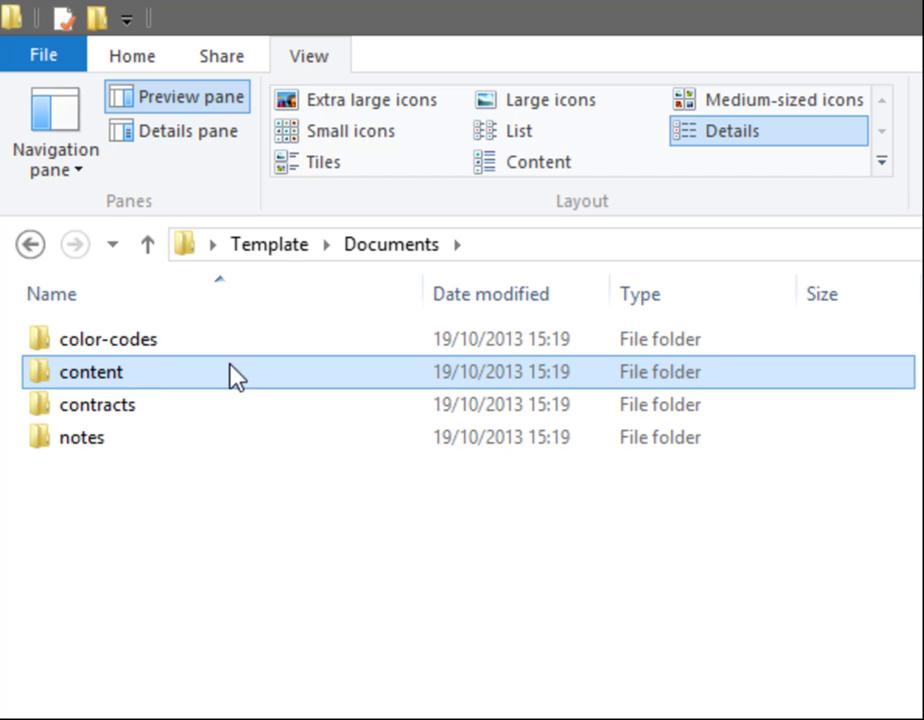
# Look inside color-codes, return to Documents, then go up to Template
pyautogui.click(178, 344)
pyautogui.moveTo(264, 345)
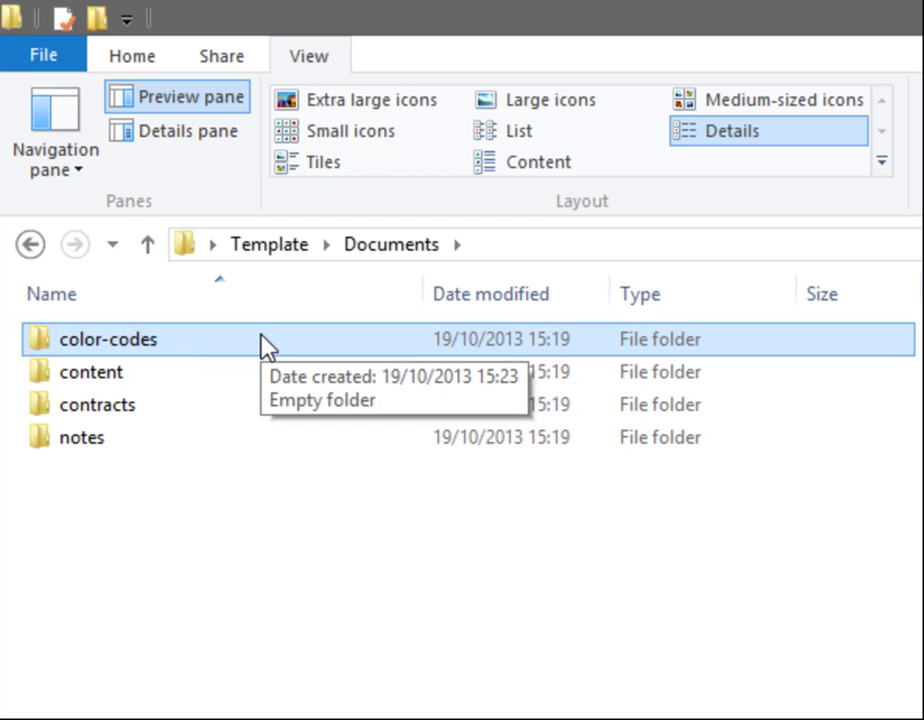
pyautogui.doubleClick(198, 351)
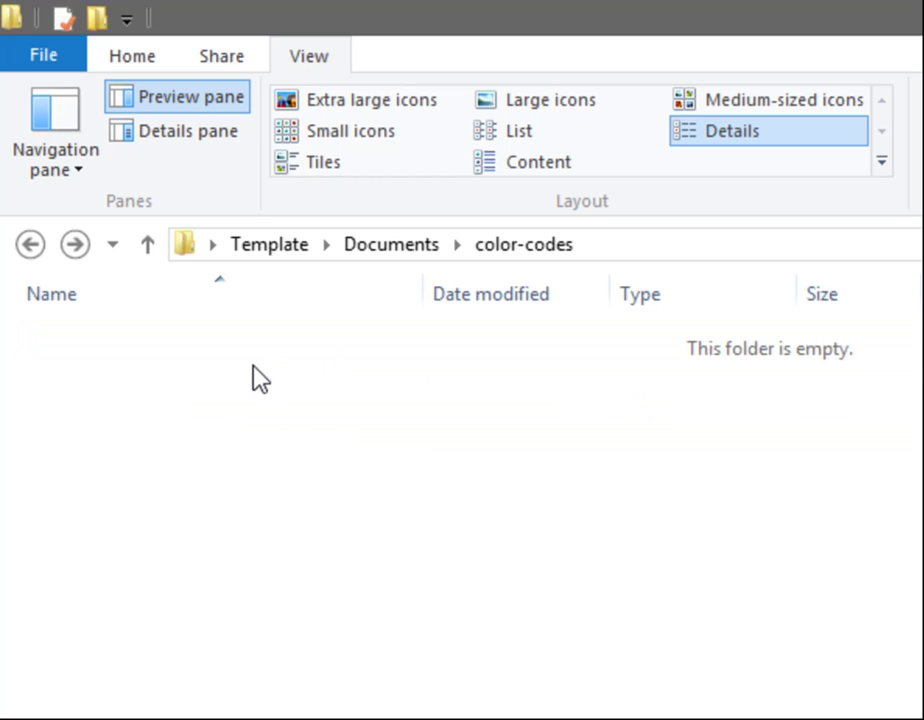
pyautogui.press('BackSpace')
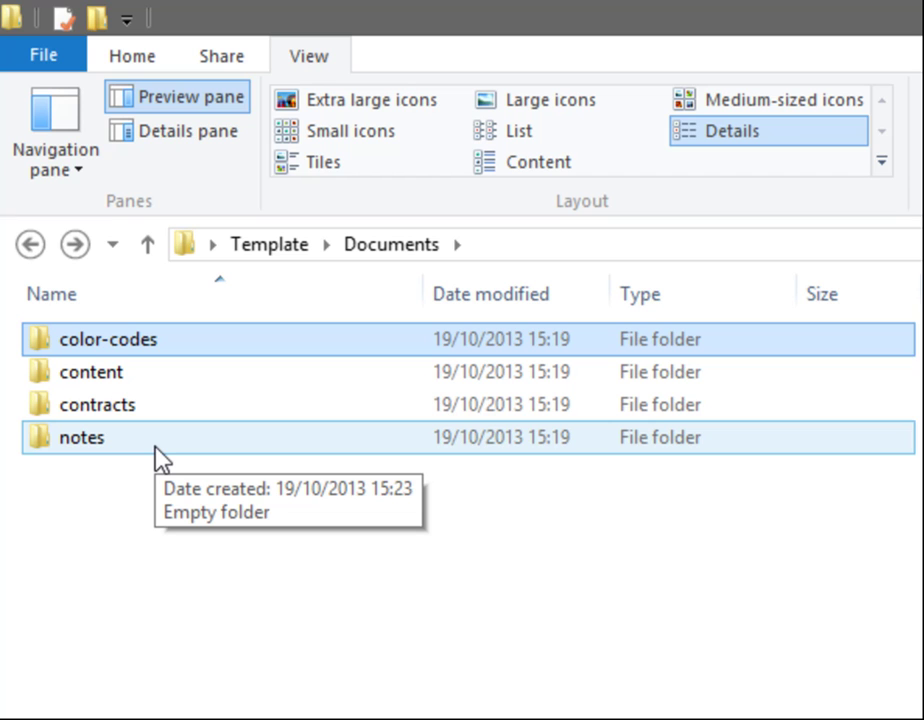
pyautogui.click(171, 346)
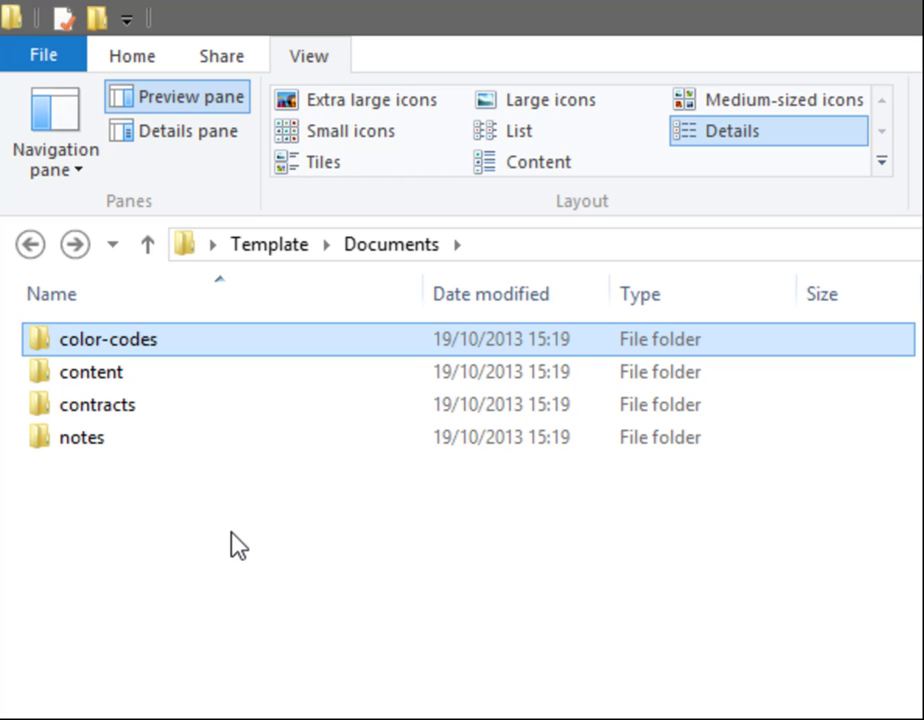
pyautogui.press('BackSpace')
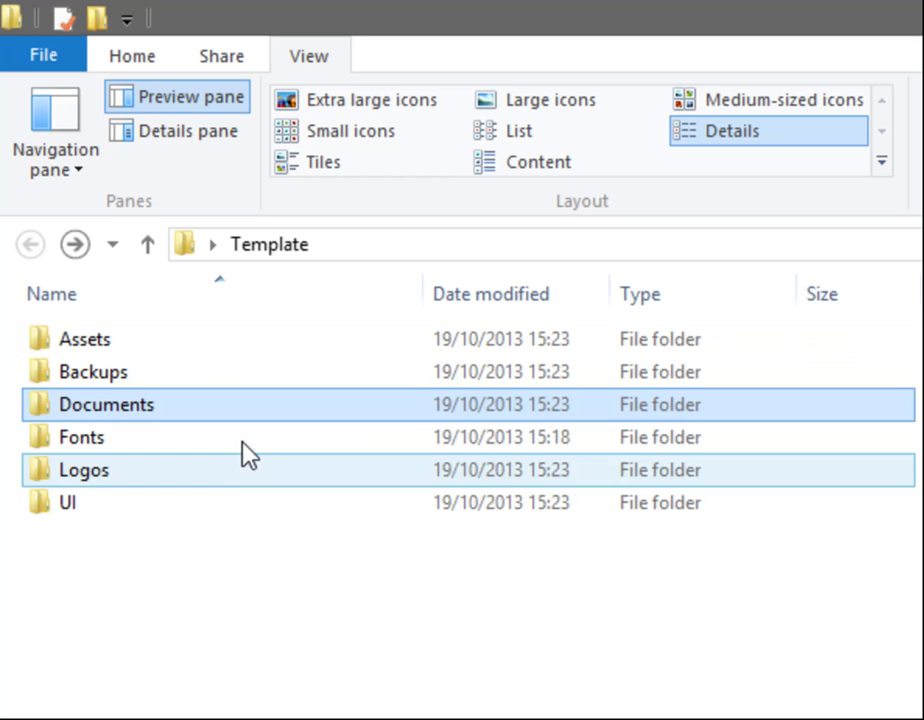
# Look inside Fonts, then open Logos and select its original and web format folders
pyautogui.doubleClick(190, 449)
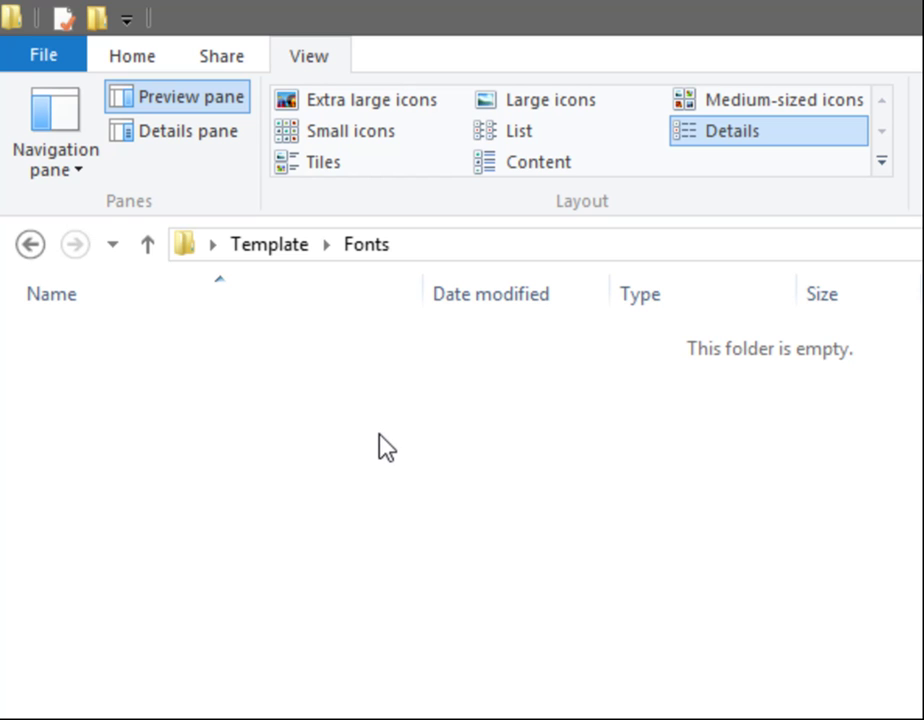
pyautogui.press('BackSpace')
pyautogui.doubleClick(90, 470)
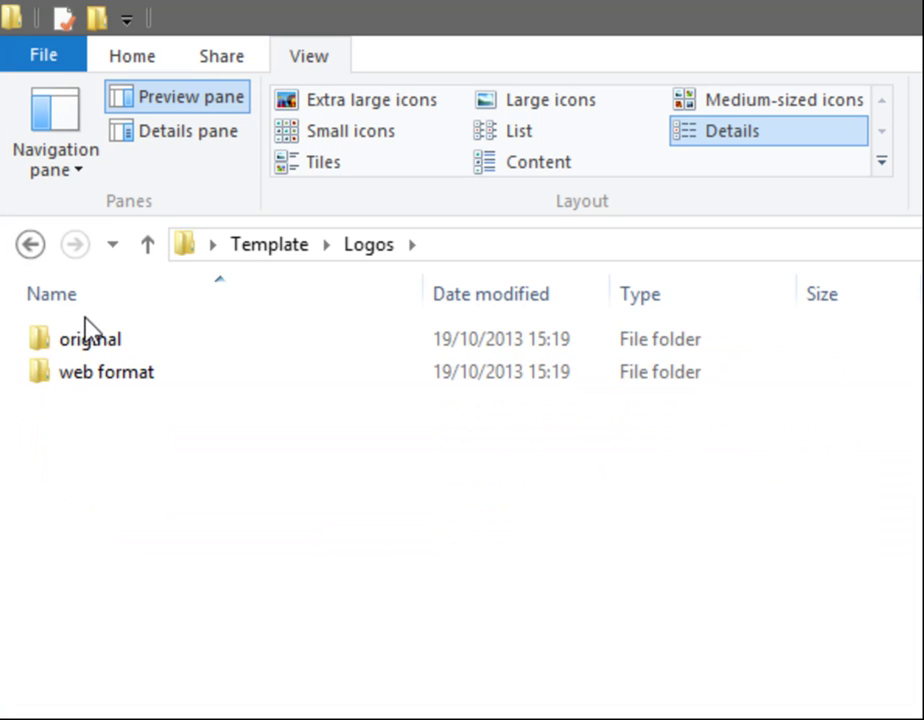
pyautogui.click(140, 353)
pyautogui.keyDown('ctrl'); pyautogui.click(170, 380); pyautogui.keyUp('ctrl')
pyautogui.click(205, 377)
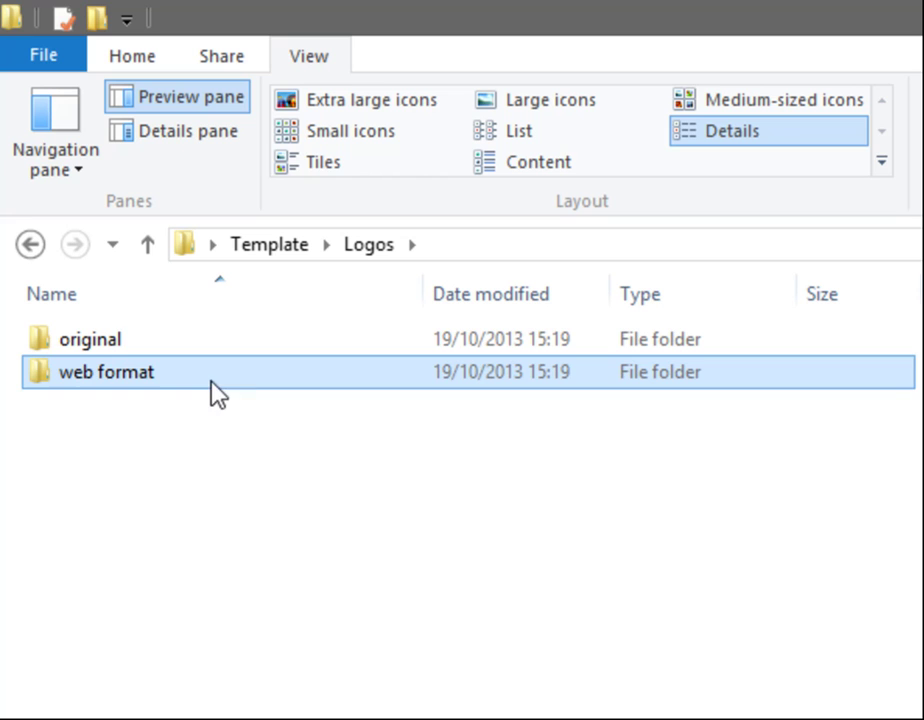
pyautogui.click(148, 350)
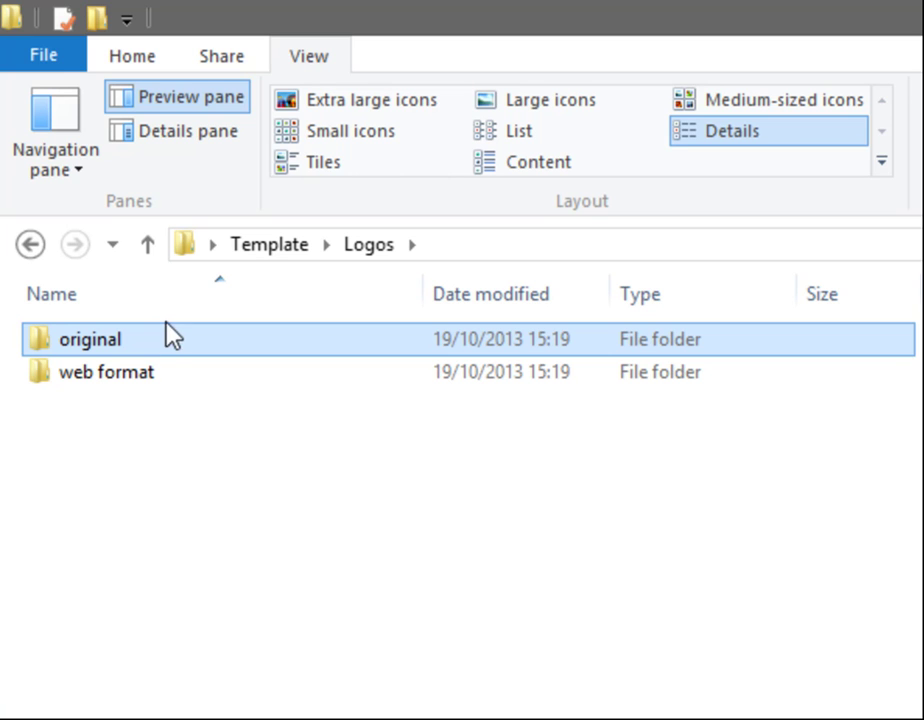
# Check the original folder, delete original and web format, and return to Template
pyautogui.doubleClick(148, 352)
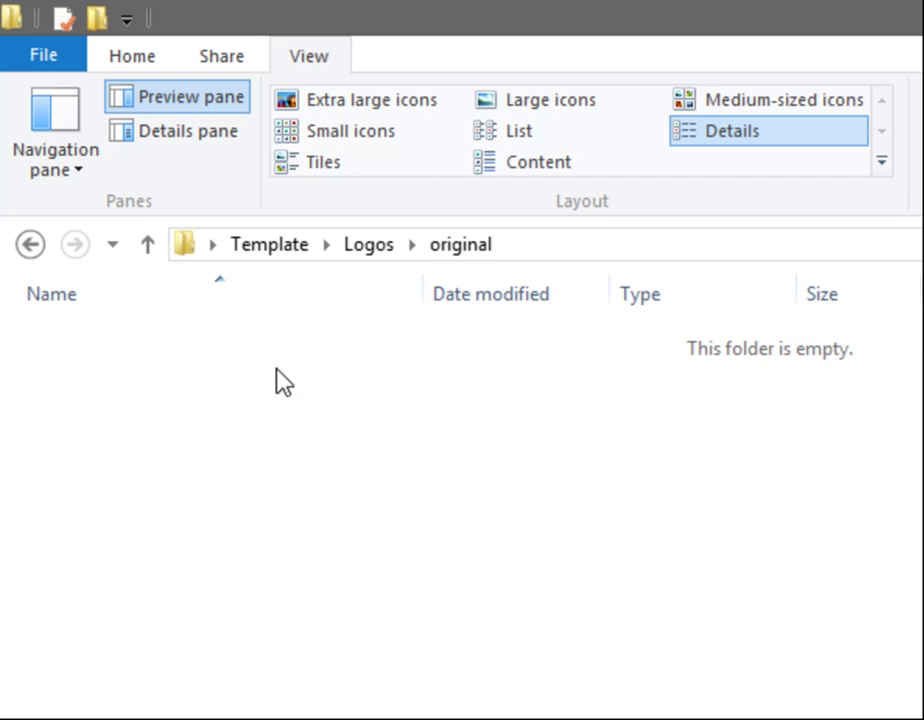
pyautogui.hotkey('alt', 'Left')
pyautogui.keyDown('shift'); pyautogui.click(180, 385); pyautogui.keyUp('shift')
pyautogui.moveTo(176, 393)
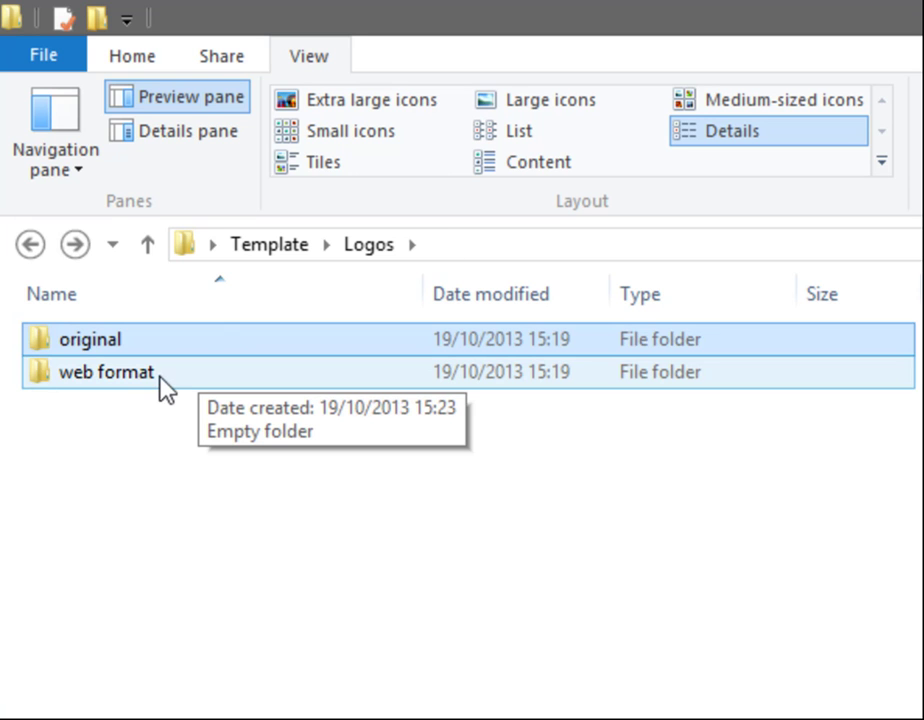
pyautogui.press('Delete')
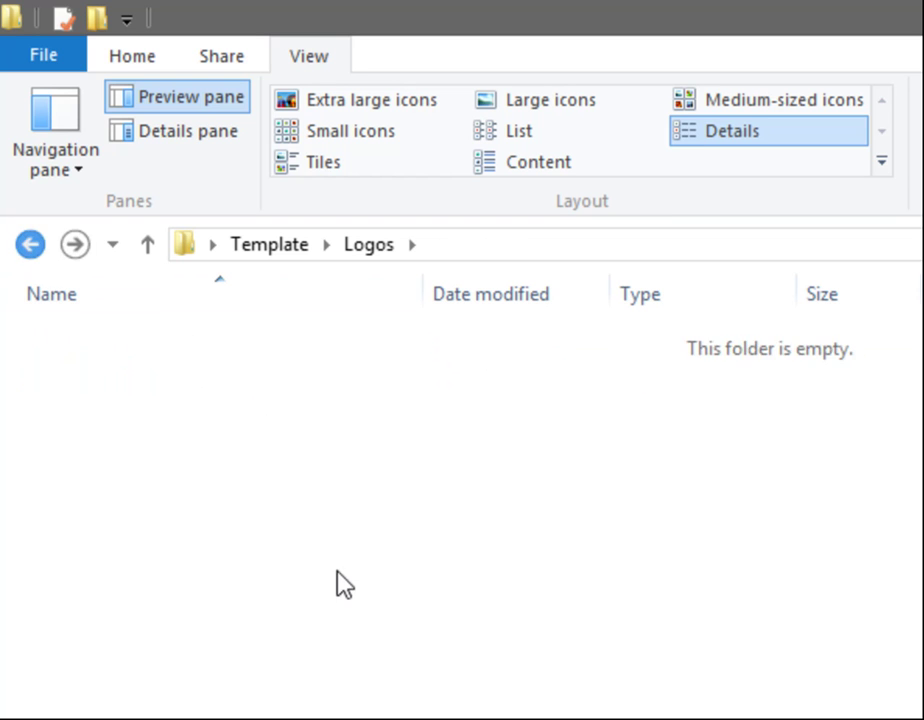
pyautogui.hotkey('alt', 'Left')
pyautogui.click(89, 505)
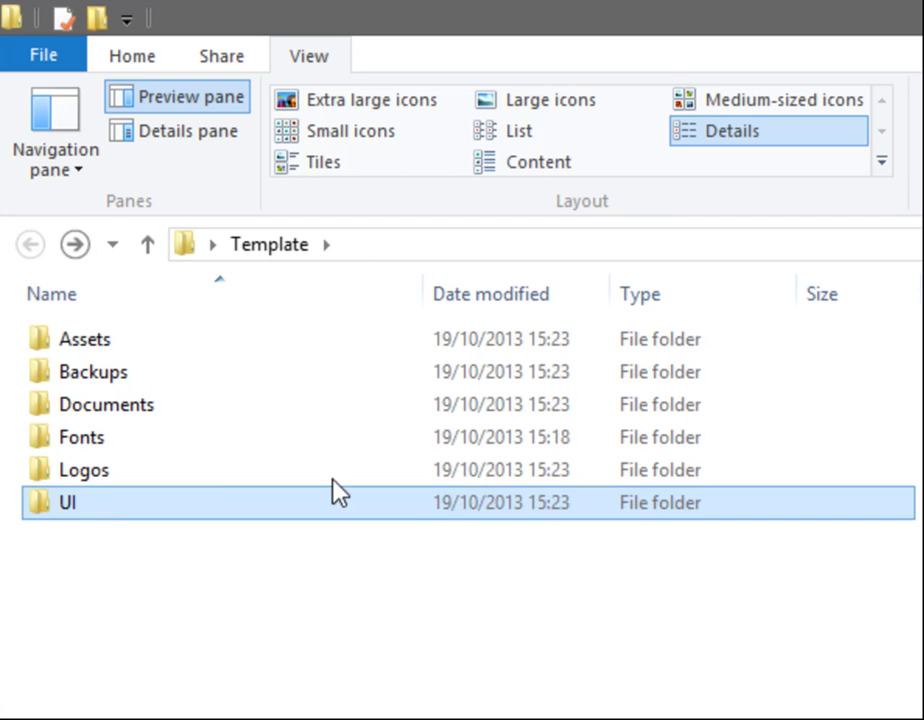
pyautogui.doubleClick(340, 492)
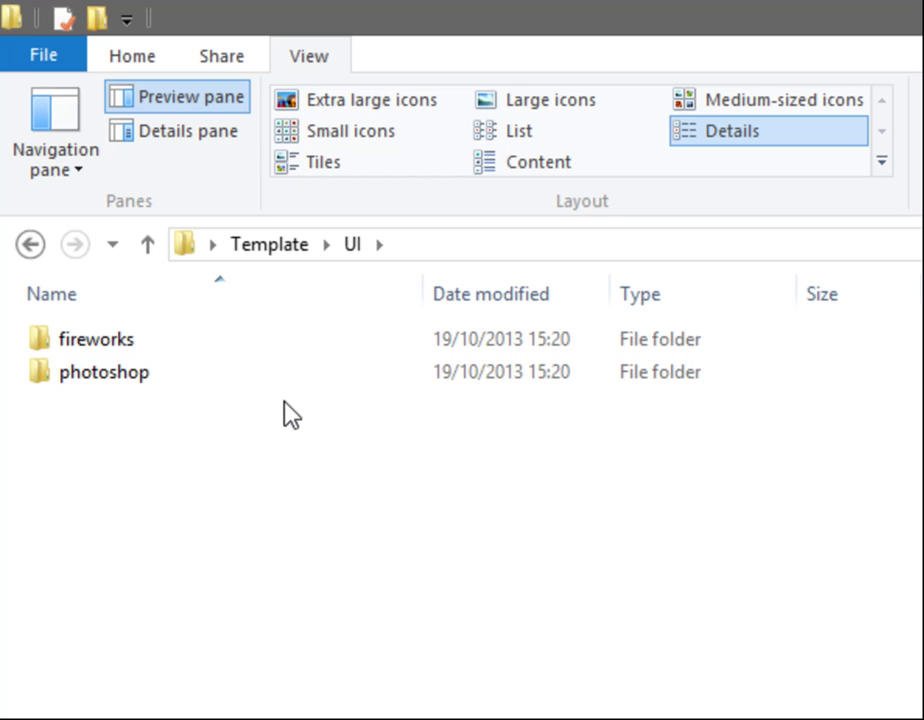
pyautogui.click(135, 368)
pyautogui.click(122, 345)
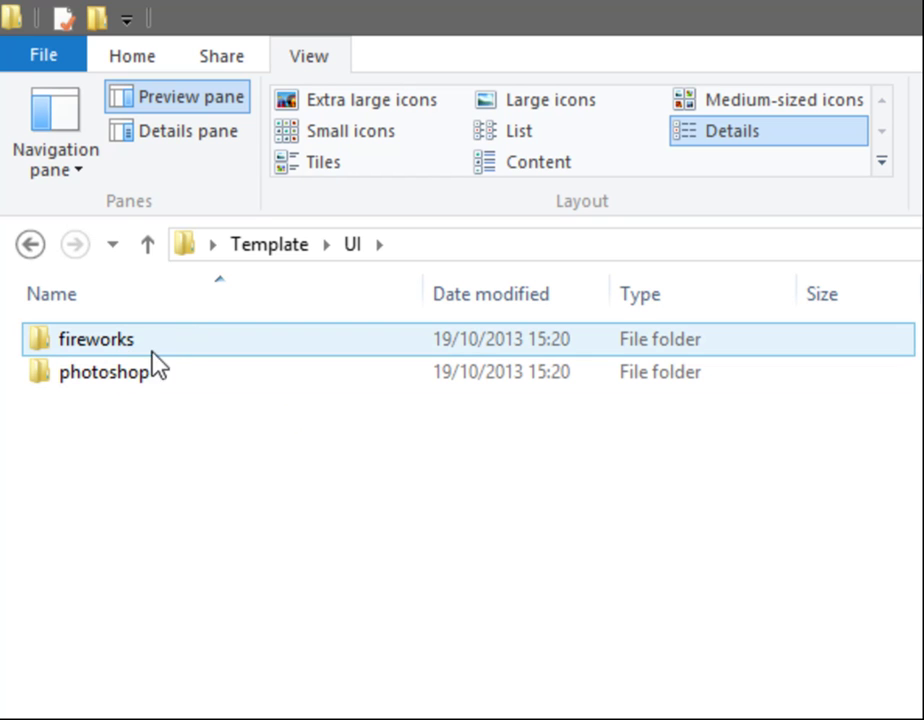
pyautogui.click(177, 375)
pyautogui.click(166, 343)
pyautogui.click(142, 372)
pyautogui.click(144, 347)
pyautogui.click(31, 244)
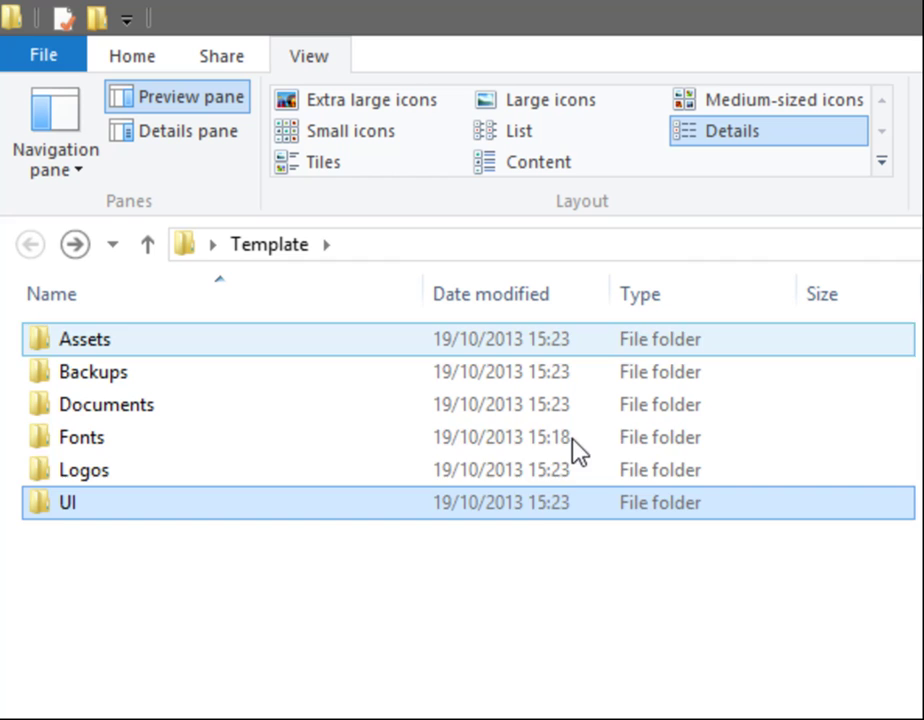
pyautogui.click(356, 625)
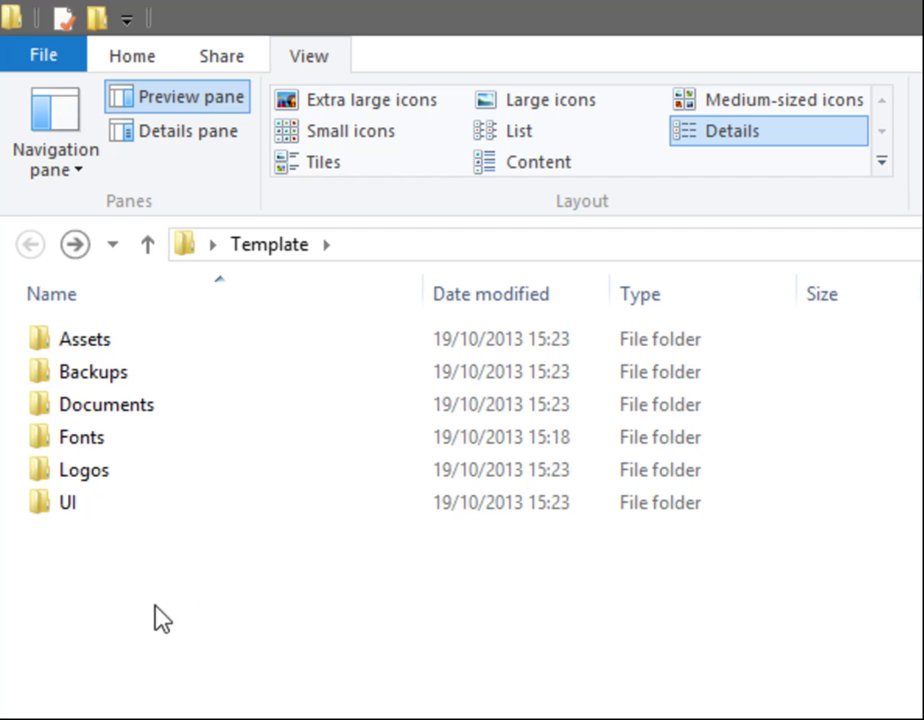
pyautogui.moveTo(161, 595)
pyautogui.mouseDown()
pyautogui.moveTo(29, 437)
pyautogui.moveTo(95, 336)
pyautogui.moveTo(88, 372)
pyautogui.moveTo(102, 344)
pyautogui.moveTo(90, 338)
pyautogui.moveTo(266, 513)
pyautogui.moveTo(214, 582)
pyautogui.moveTo(160, 600)
pyautogui.mouseUp()
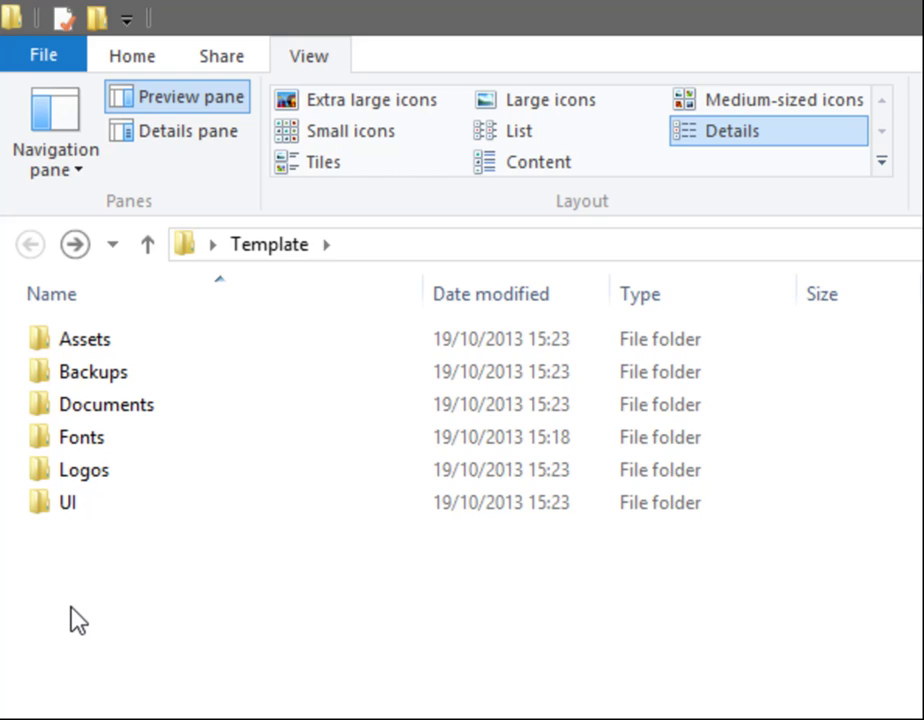